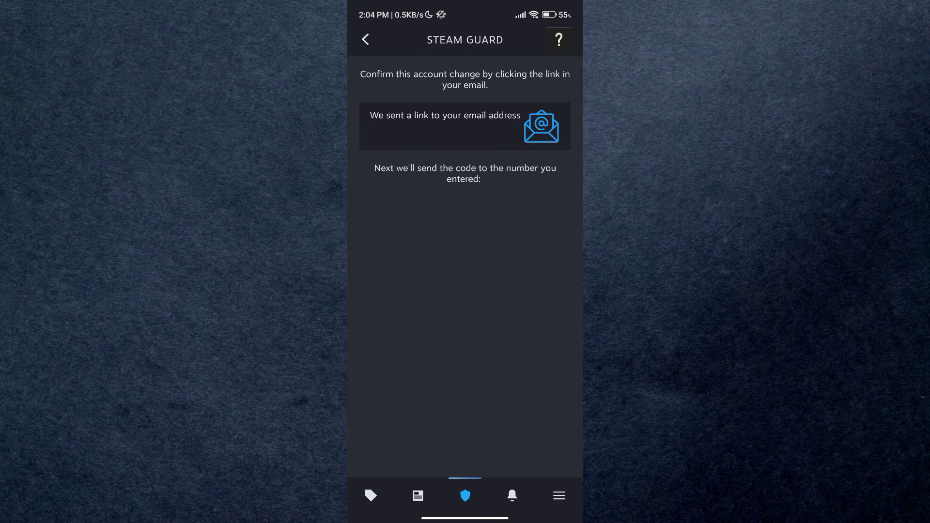
- Move the authenticator using the texted code, toggle Remember my password, and sign in to Steam
left_click(465, 164)
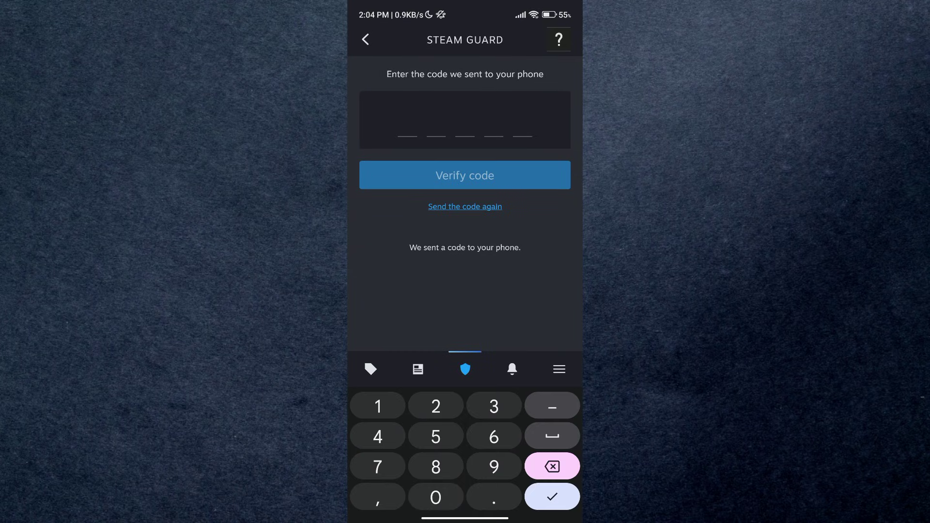
left_click_drag(465, 7, 465, 291)
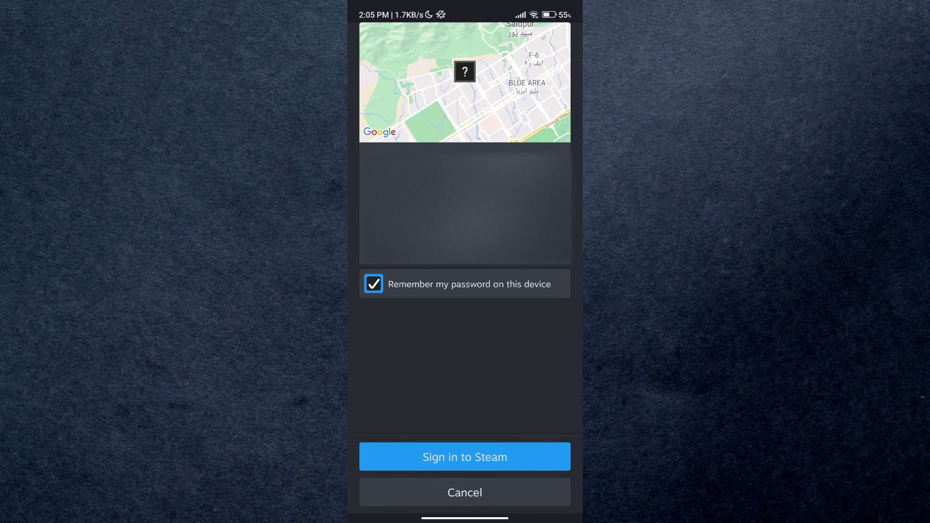
left_click(373, 284)
left_click(374, 284)
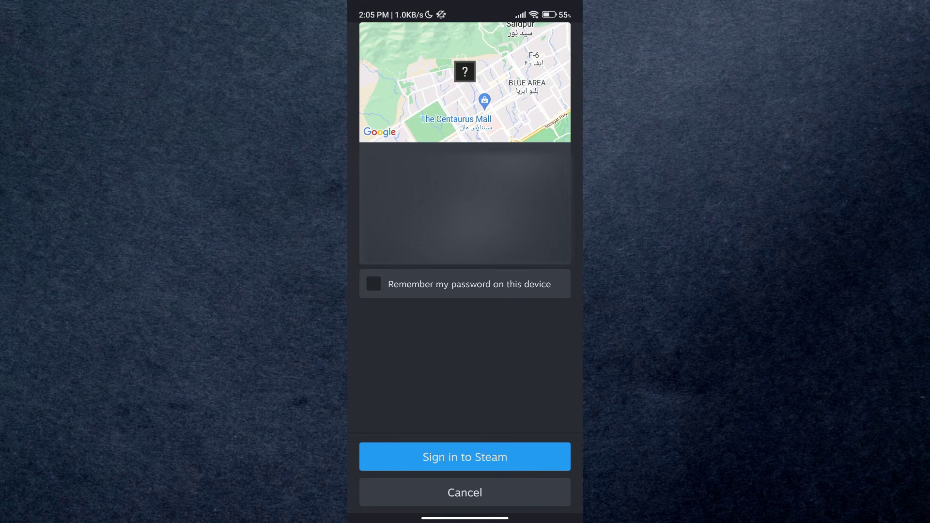
left_click(465, 457)
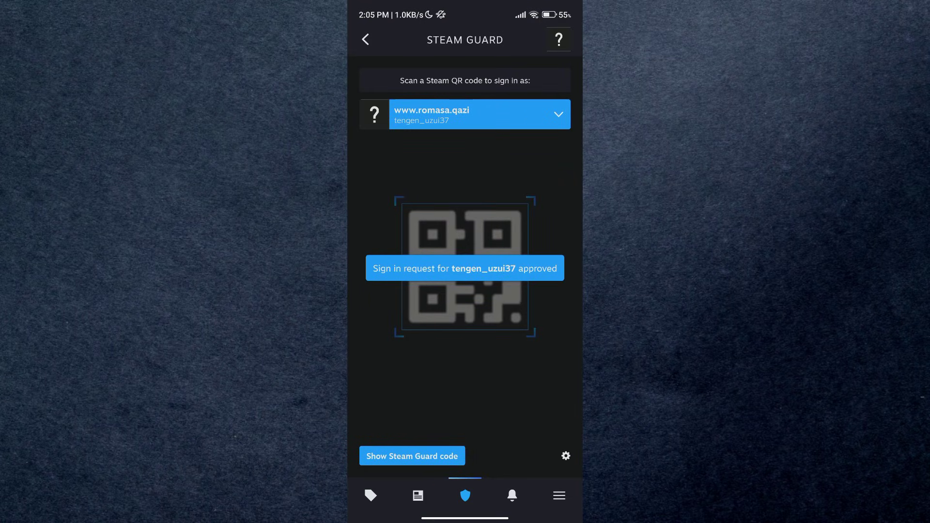